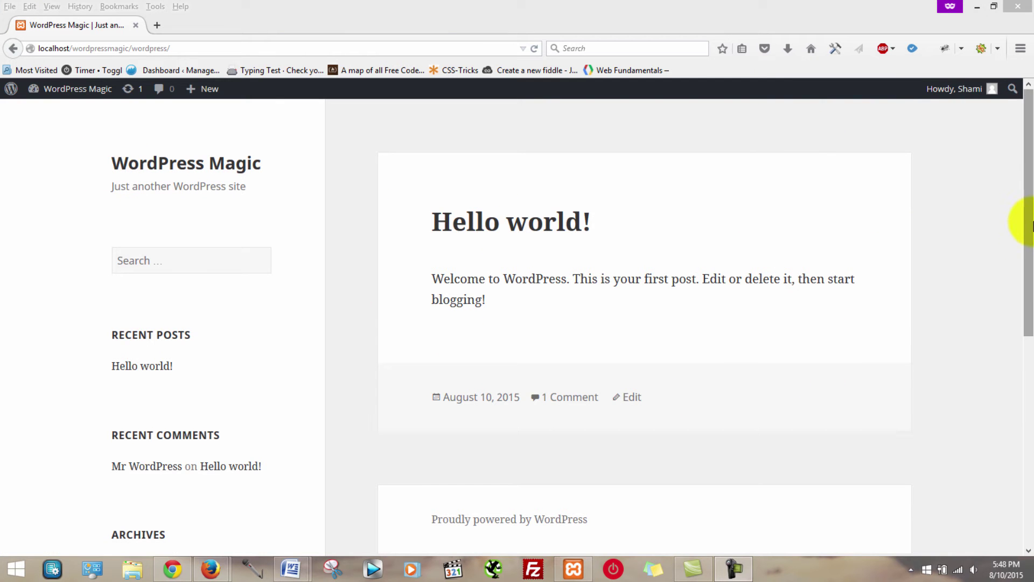
Scroll through the post and clear the text selection on it.
{"action": "left_click_drag", "start_coordinate": [1029, 205], "coordinate": [1029, 166]}
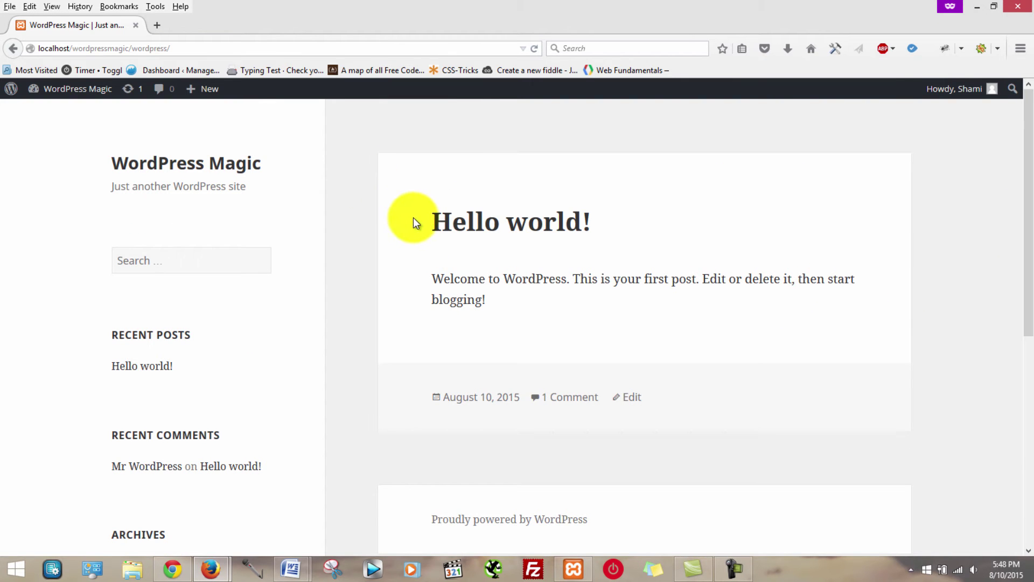
{"action": "left_click_drag", "start_coordinate": [414, 222], "coordinate": [803, 316]}
{"action": "left_click_drag", "start_coordinate": [1027, 176], "coordinate": [1014, 141]}
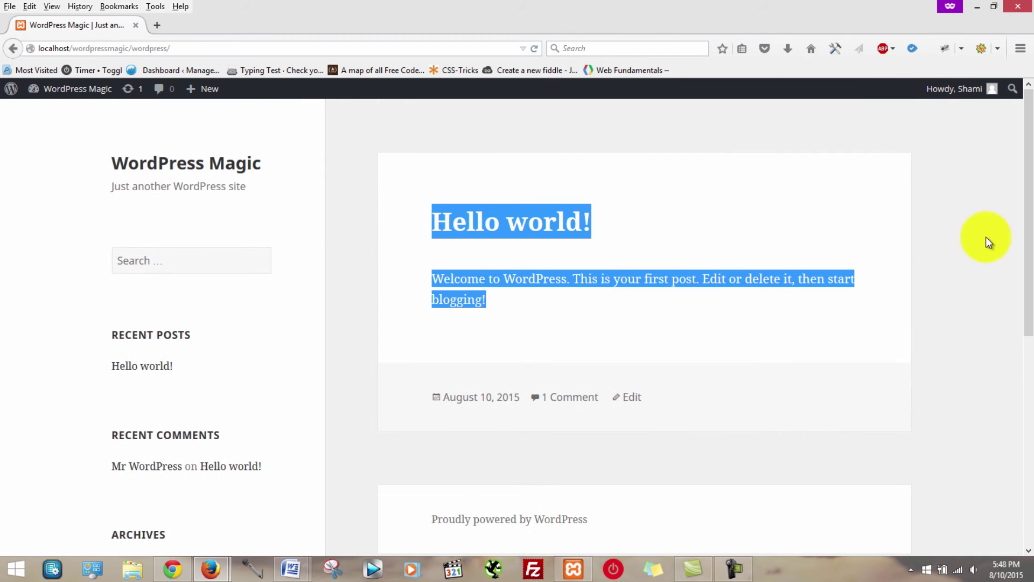
{"action": "mouse_move", "coordinate": [1025, 203]}
{"action": "left_mouse_down"}
{"action": "mouse_move", "coordinate": [1018, 254]}
{"action": "mouse_move", "coordinate": [1028, 203]}
{"action": "left_mouse_up"}
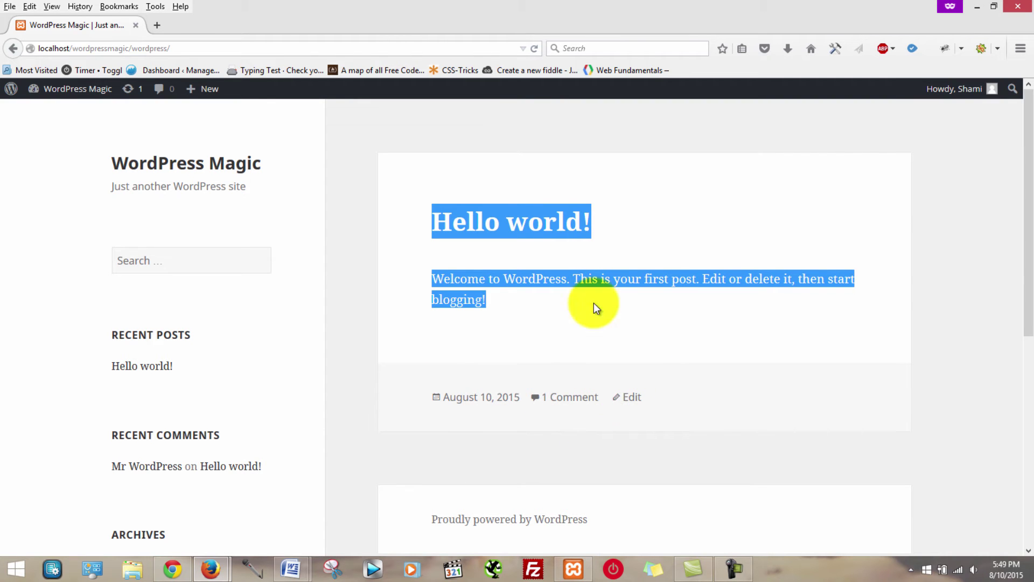
{"action": "left_click", "coordinate": [487, 248]}
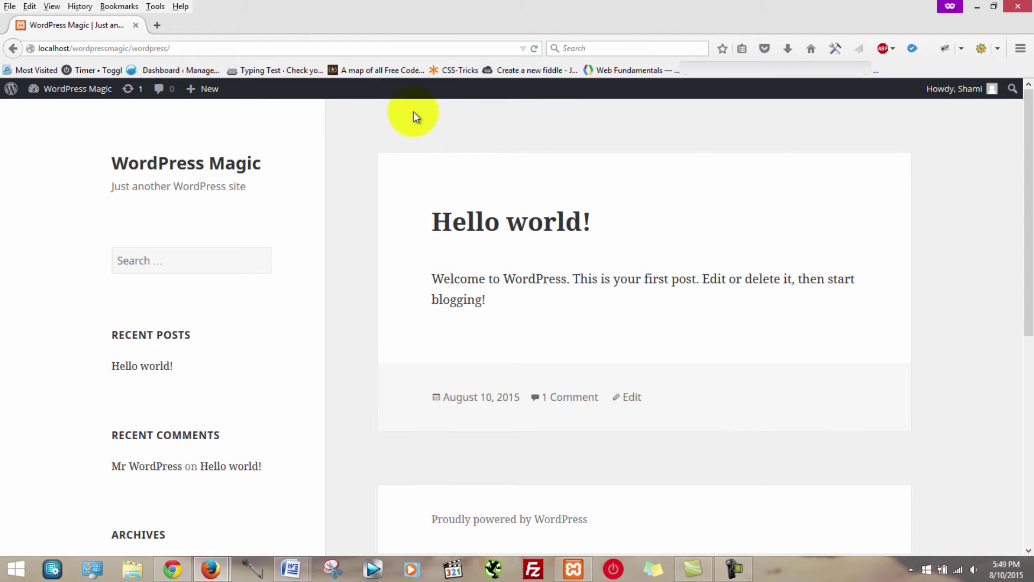
Go to the admin Dashboard from the site-name menu in the admin bar.
{"action": "mouse_move", "coordinate": [75, 96]}
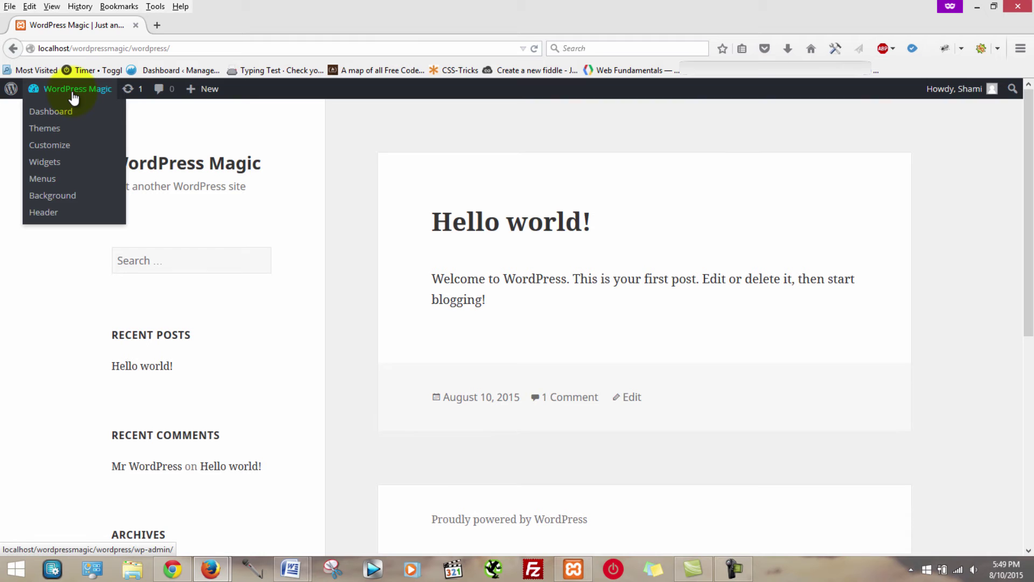
{"action": "left_click", "coordinate": [60, 112]}
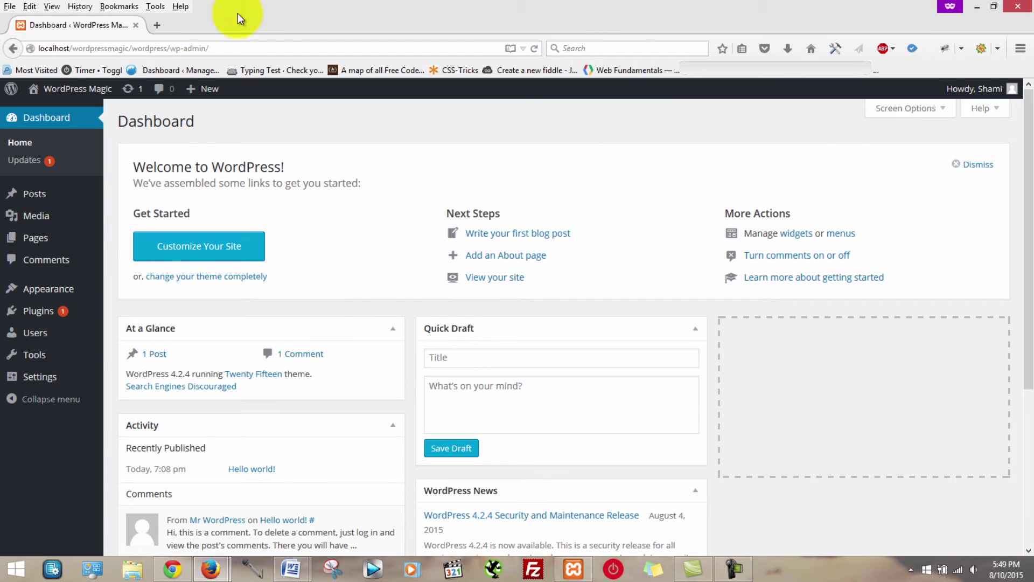
{"action": "mouse_move", "coordinate": [25, 247]}
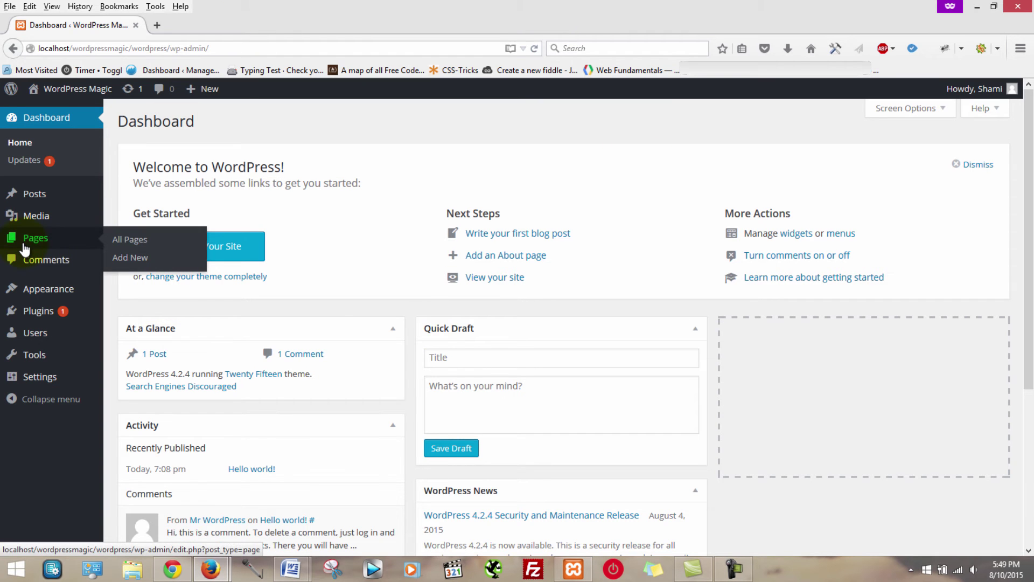
Add a new page titled 'Home' and let it autosave as a draft with slug home-3.
{"action": "left_click", "coordinate": [137, 264]}
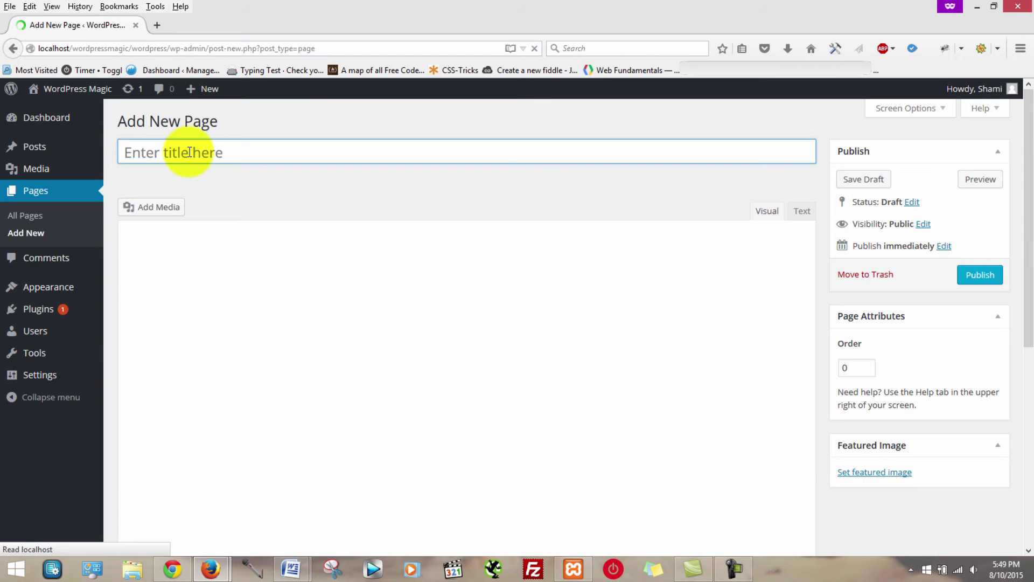
{"action": "left_click", "coordinate": [190, 153]}
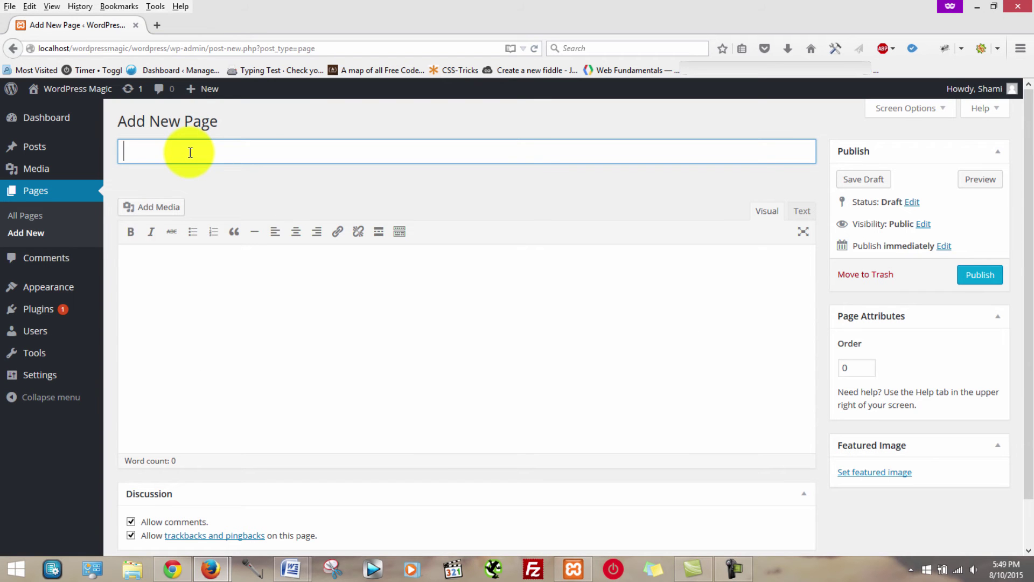
{"action": "type", "text": "Home"}
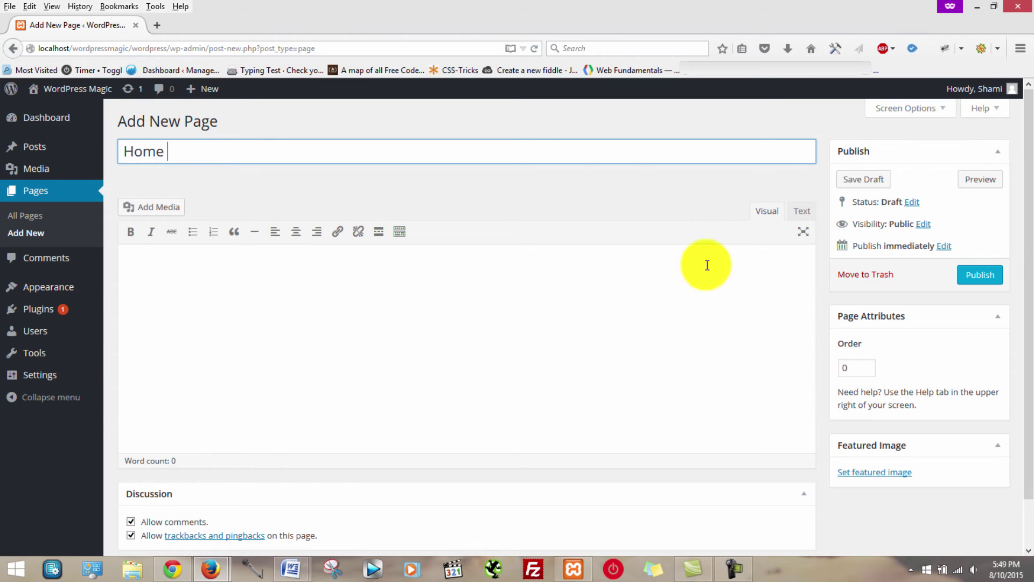
{"action": "left_click", "coordinate": [566, 157]}
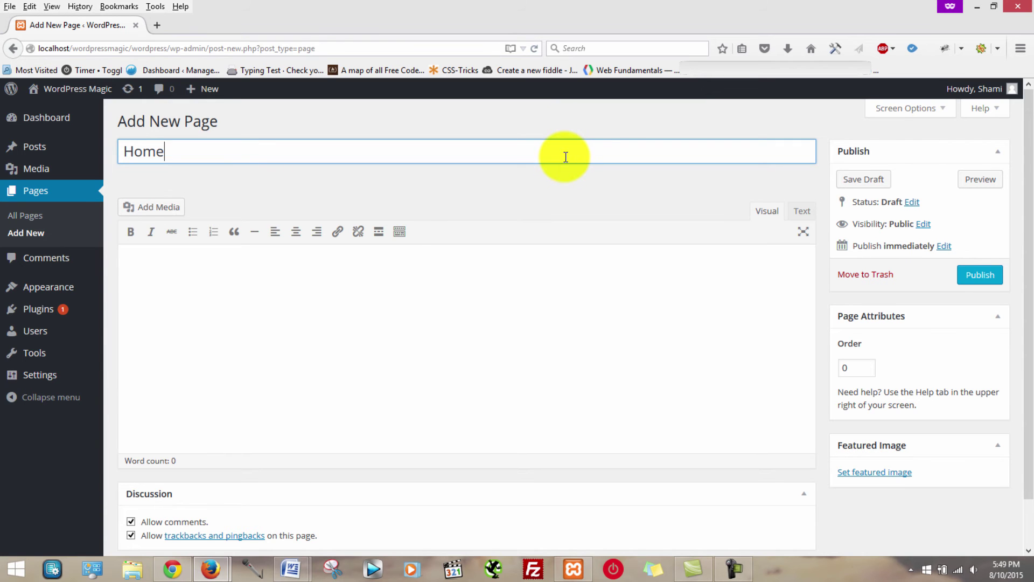
{"action": "left_click", "coordinate": [413, 270]}
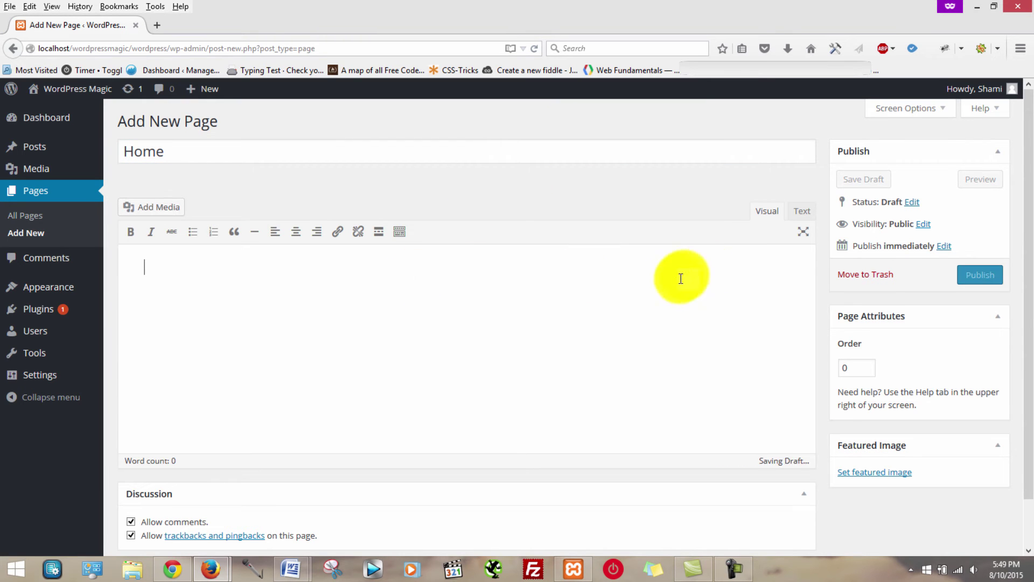
{"action": "left_click", "coordinate": [308, 152]}
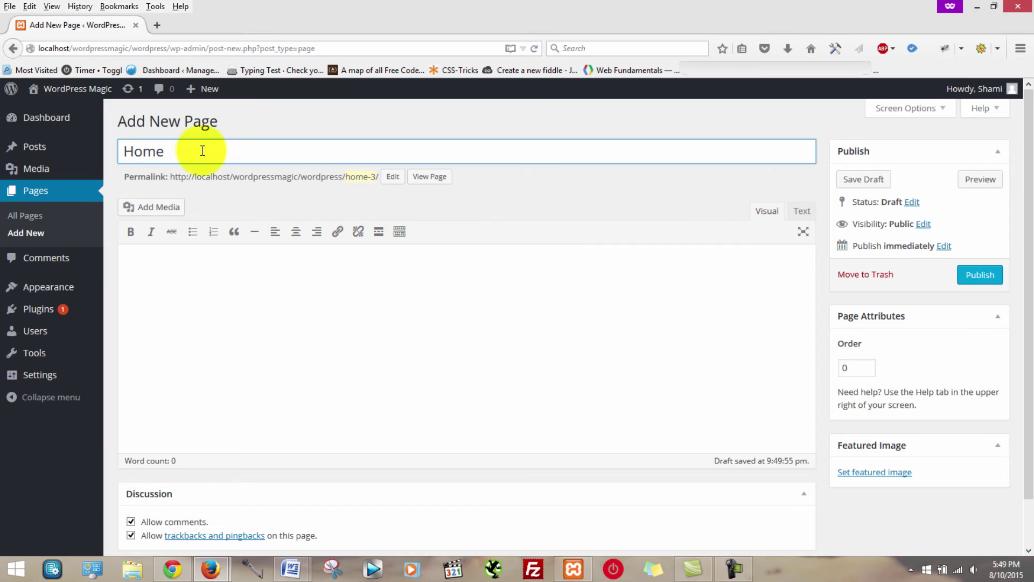
{"action": "left_click_drag", "start_coordinate": [126, 151], "coordinate": [182, 151]}
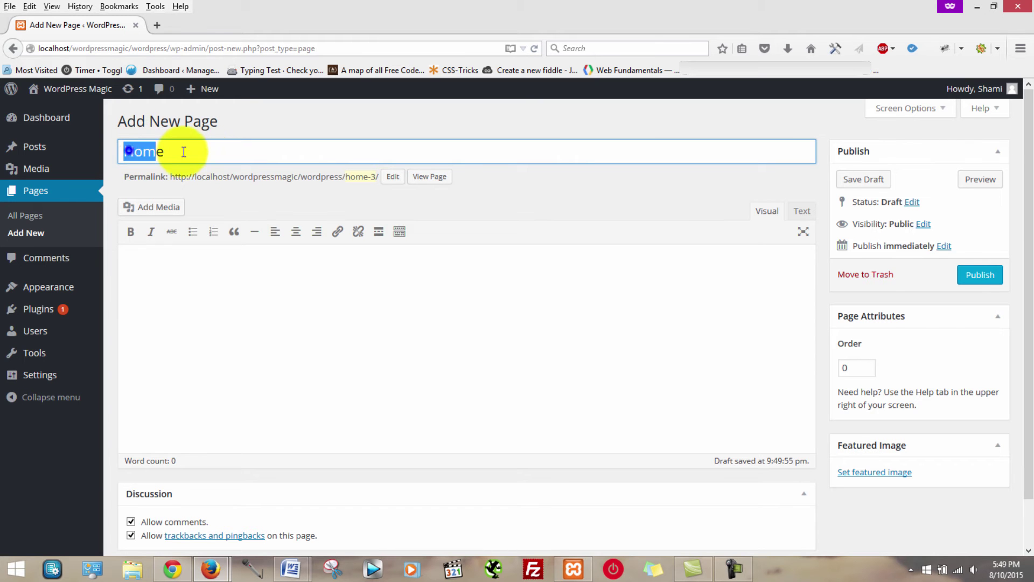
{"action": "left_click", "coordinate": [286, 284]}
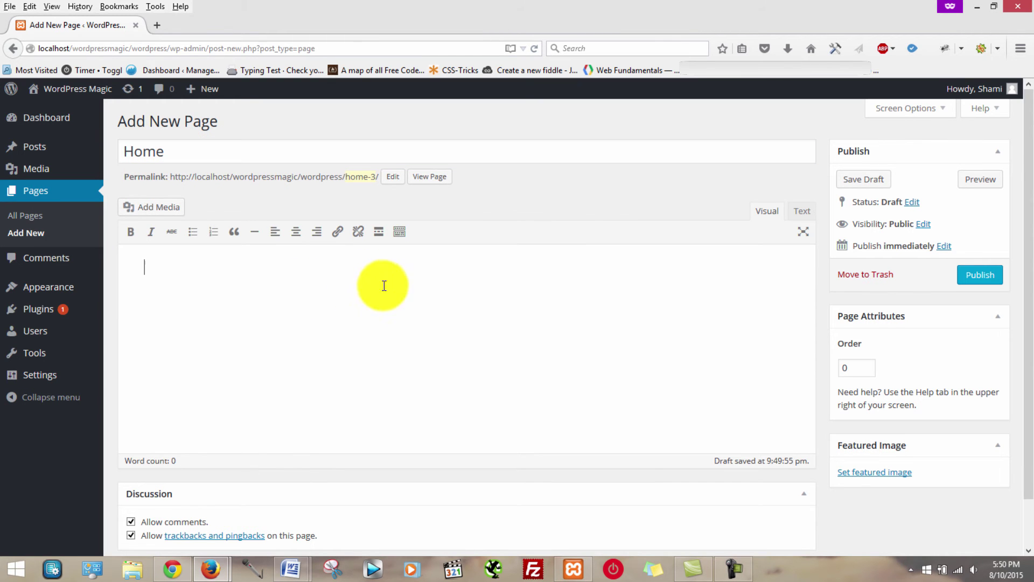
In Screen Options, toggle the Discussion panel off and back on.
{"action": "left_click", "coordinate": [910, 108]}
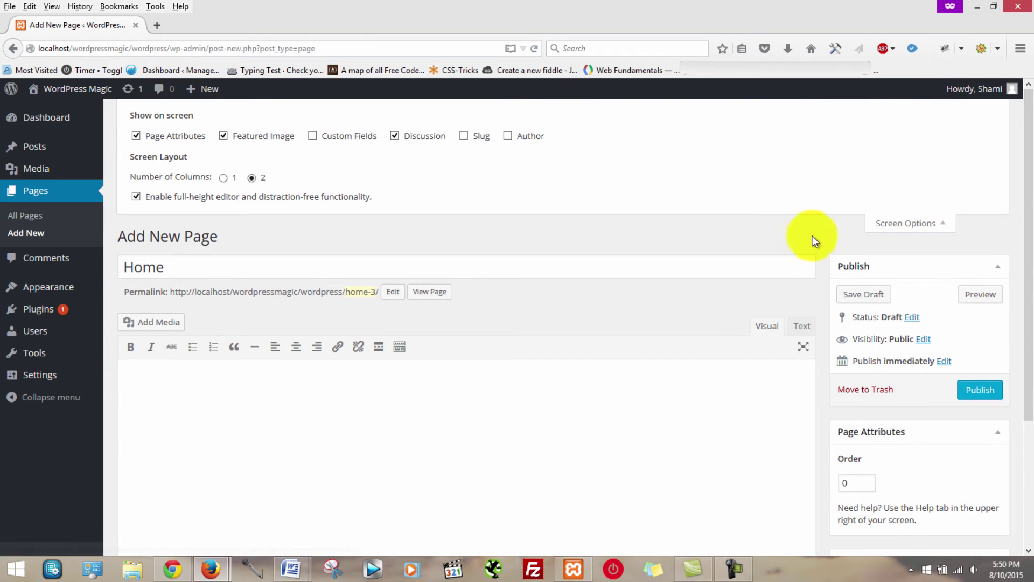
{"action": "left_click", "coordinate": [393, 137]}
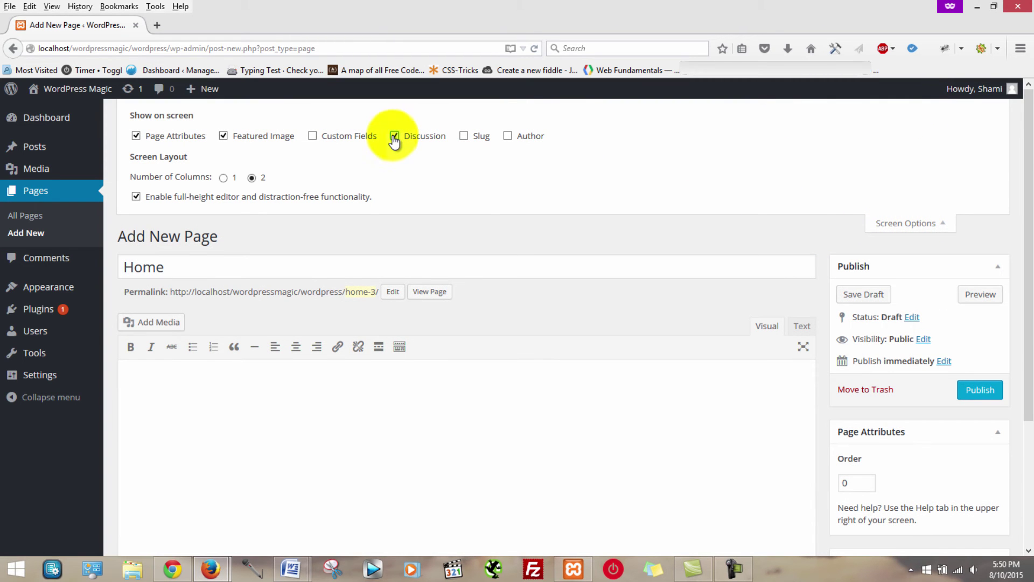
{"action": "left_click", "coordinate": [393, 136]}
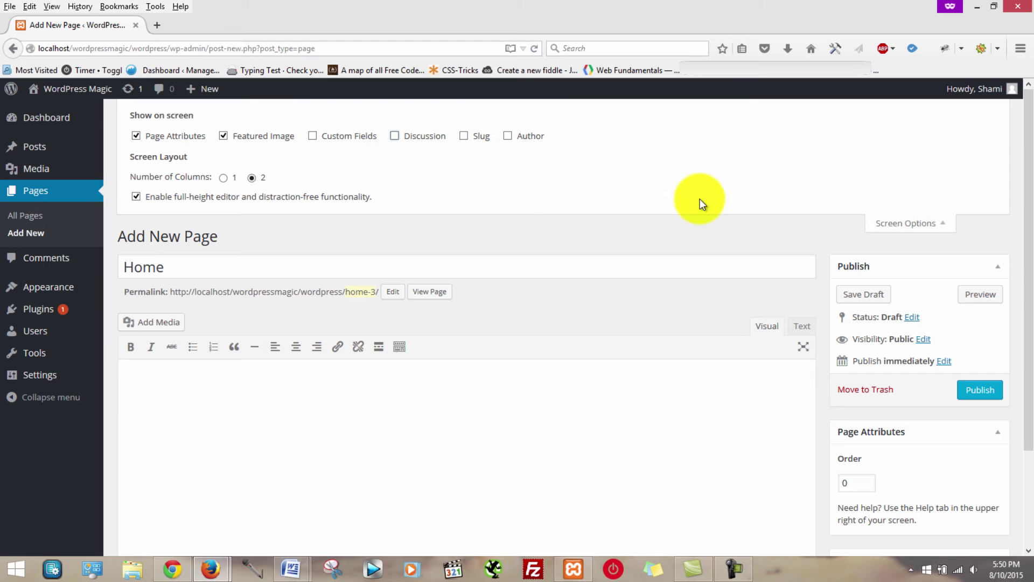
{"action": "left_click", "coordinate": [394, 137]}
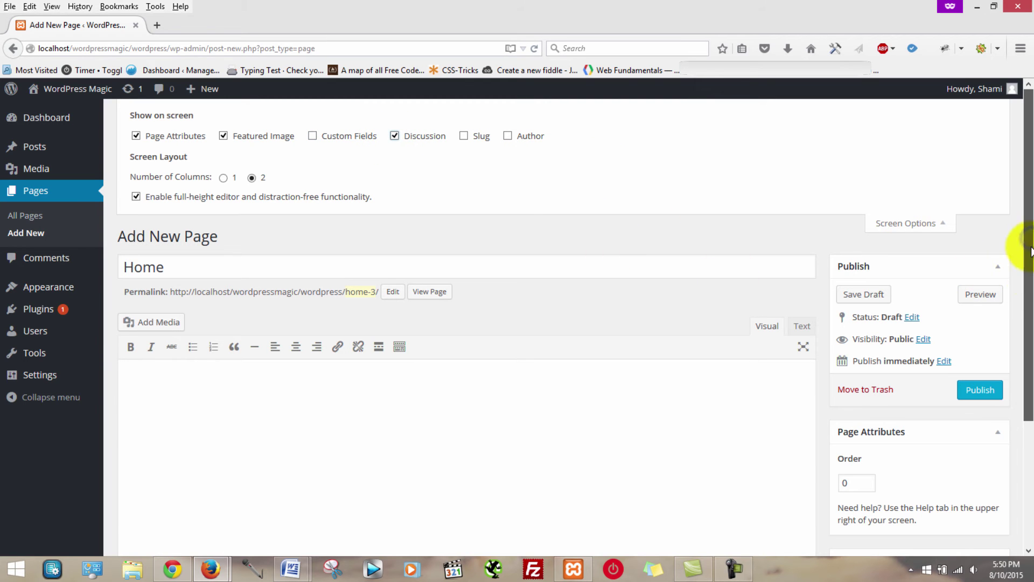
Uncheck Allow comments and Allow trackbacks and pingbacks for the Home page.
{"action": "scroll", "coordinate": [1030, 250], "scroll_direction": "down", "scroll_amount": 3}
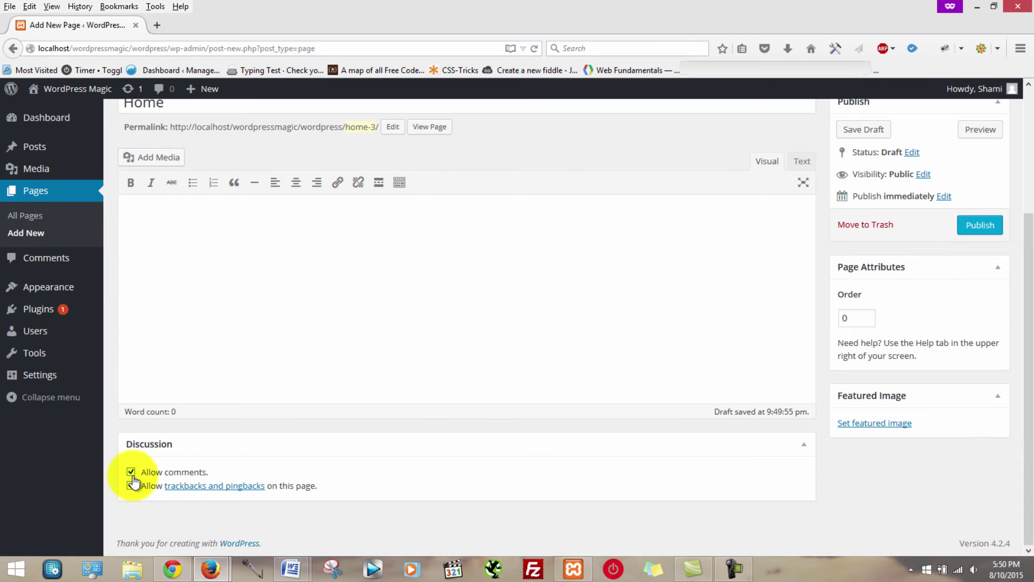
{"action": "left_click", "coordinate": [131, 472]}
{"action": "left_click", "coordinate": [131, 485]}
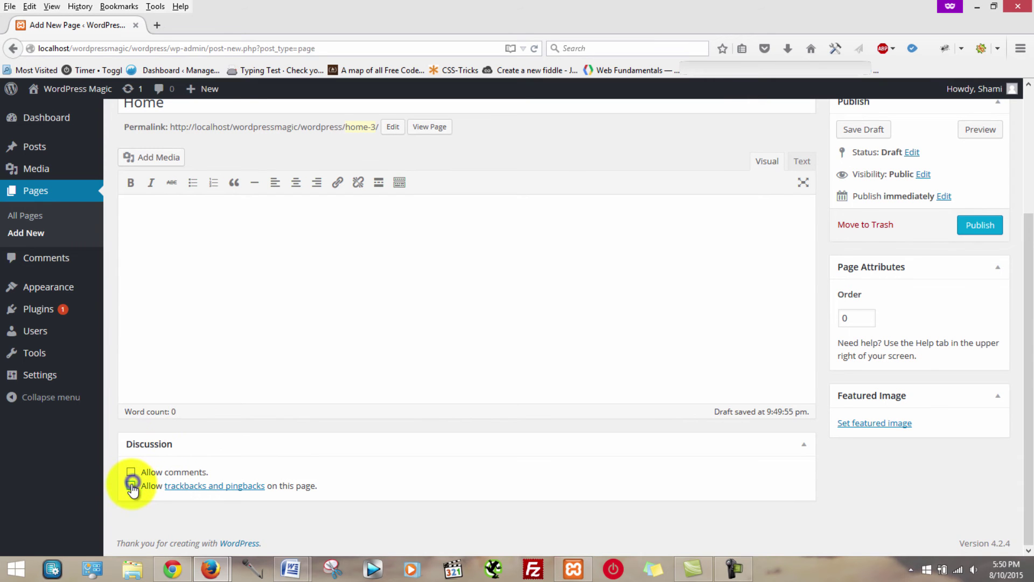
{"action": "scroll", "coordinate": [527, 326], "scroll_direction": "up", "scroll_amount": 3}
{"action": "left_click_drag", "start_coordinate": [215, 267], "coordinate": [124, 267]}
Publish the Home page and check the page-published notice.
{"action": "left_click", "coordinate": [988, 391]}
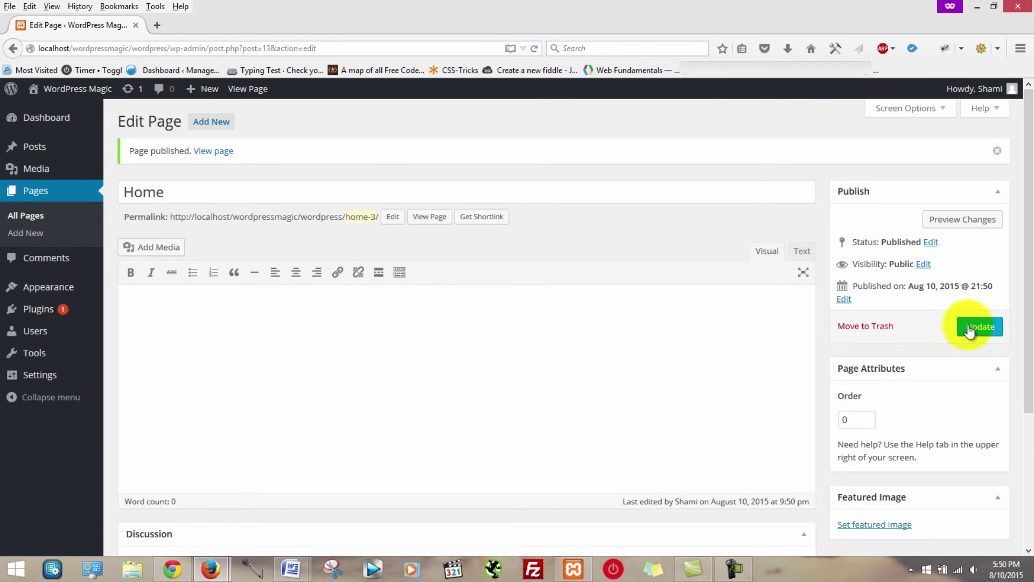
{"action": "left_click_drag", "start_coordinate": [120, 151], "coordinate": [280, 159]}
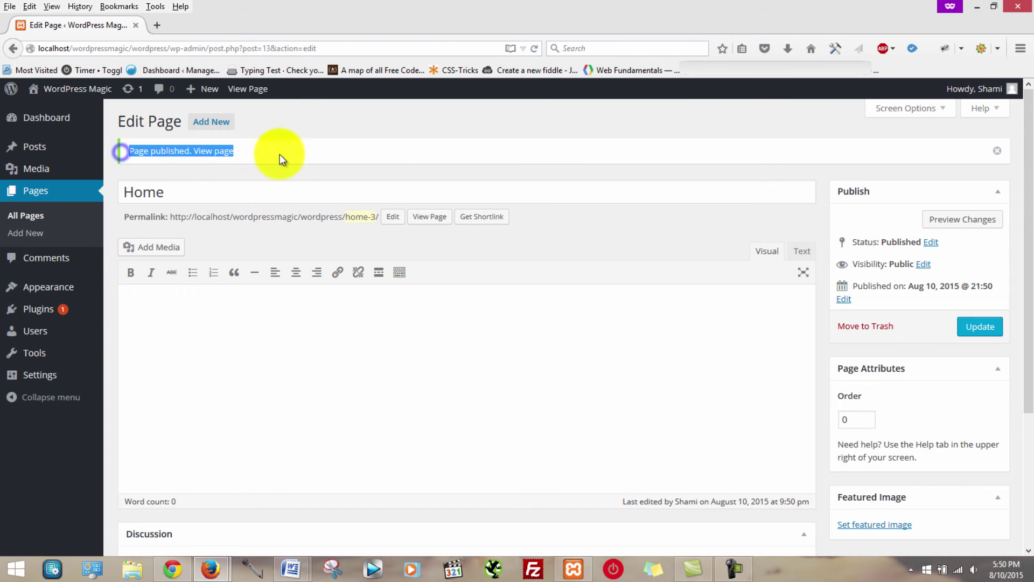
{"action": "left_click", "coordinate": [306, 121]}
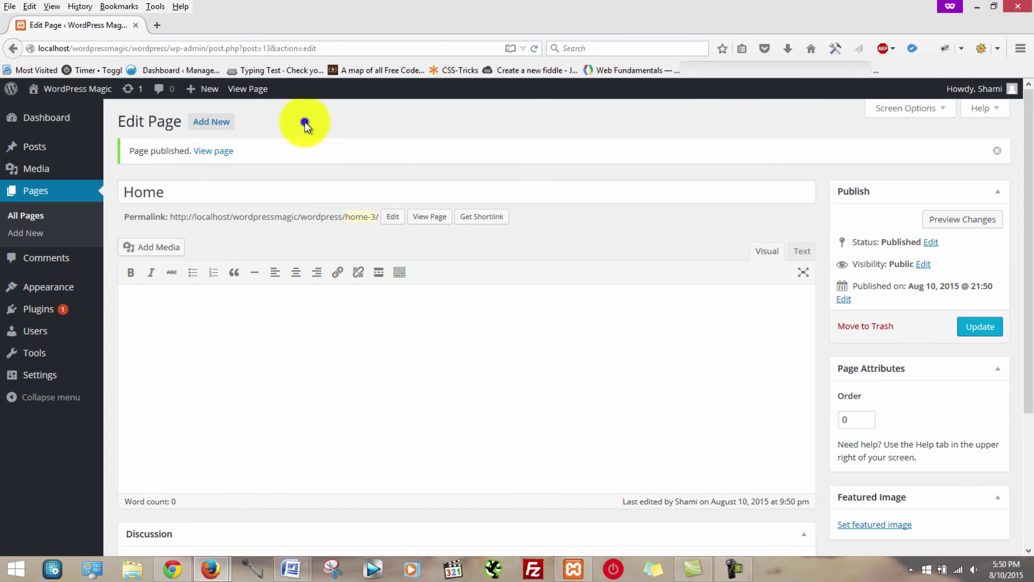
Publish a new page titled 'Blog' with Allow comments unchecked, at slug blog-2.
{"action": "left_click", "coordinate": [216, 123]}
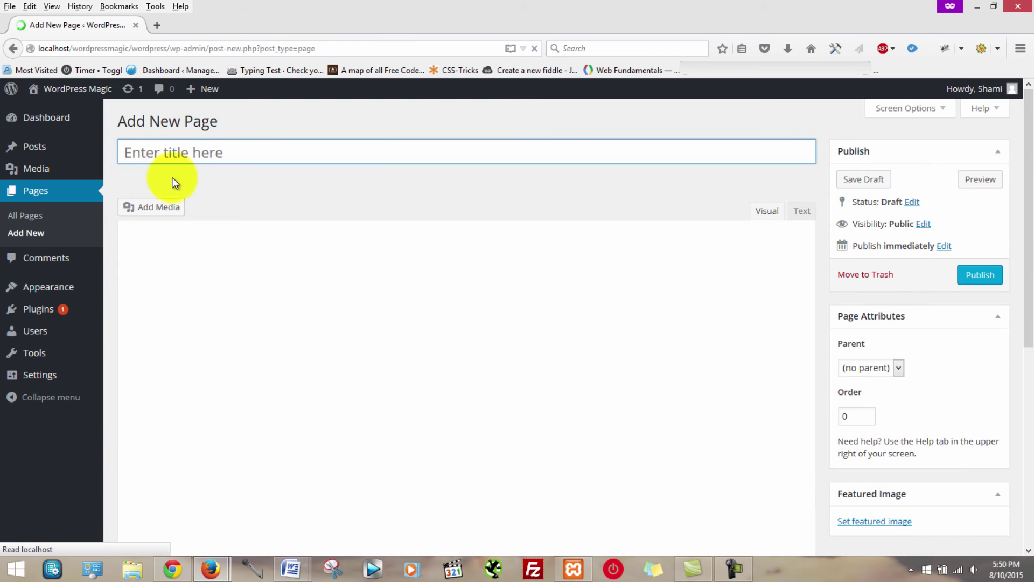
{"action": "type", "text": "Blog"}
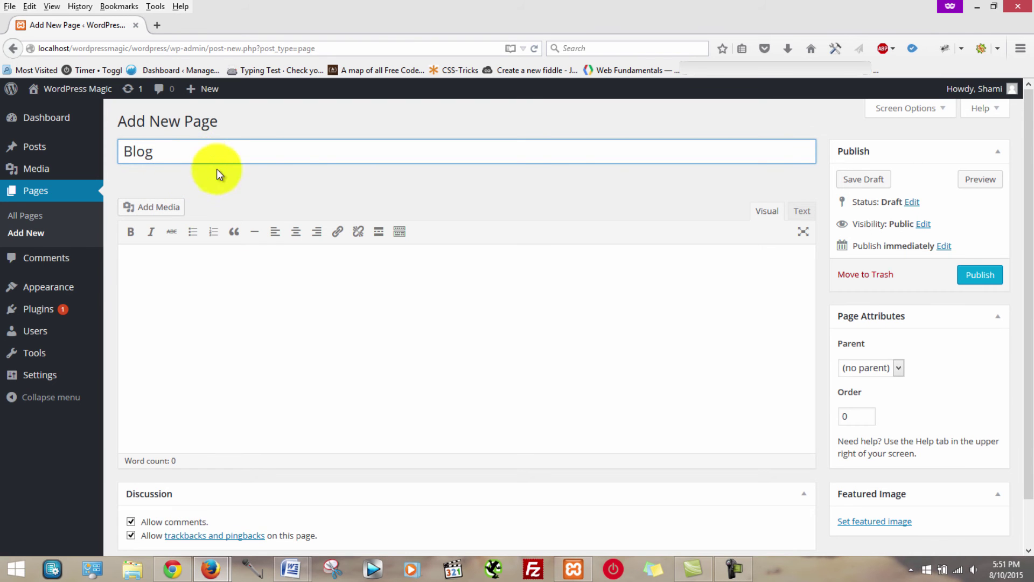
{"action": "scroll", "coordinate": [237, 305], "scroll_direction": "down", "scroll_amount": 2}
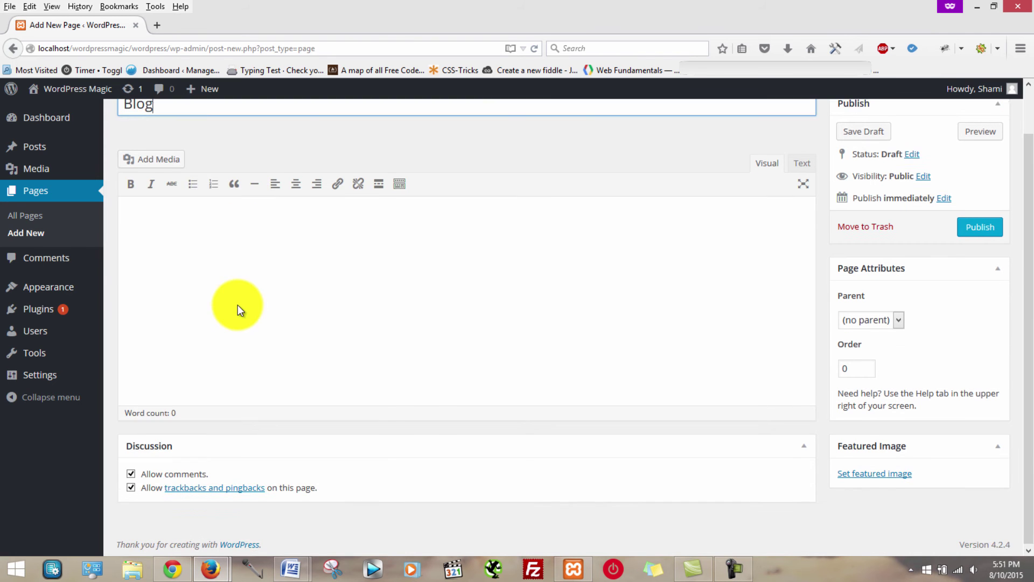
{"action": "left_click", "coordinate": [131, 472]}
{"action": "scroll", "coordinate": [539, 409], "scroll_direction": "up", "scroll_amount": 2}
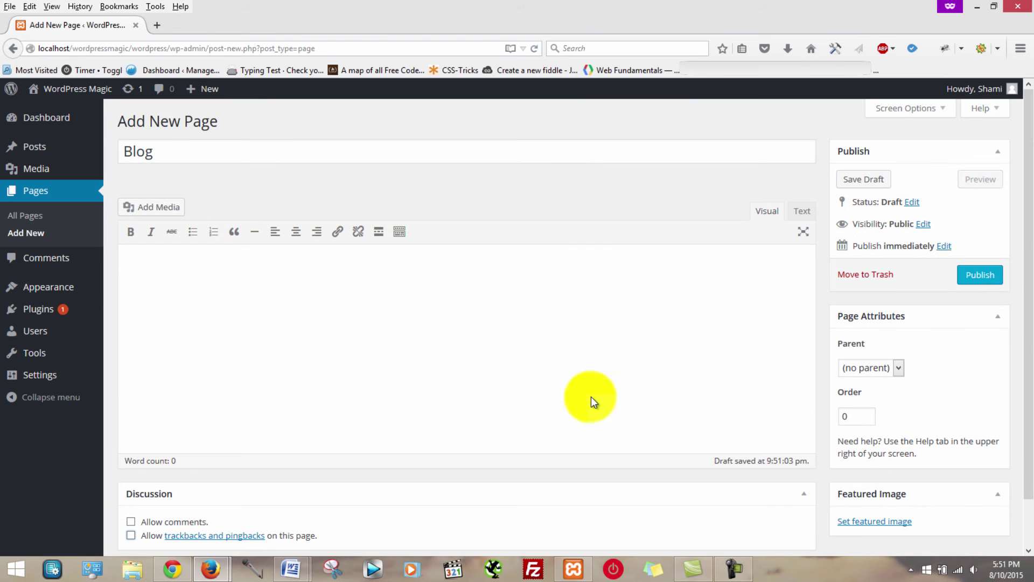
{"action": "left_click", "coordinate": [980, 275]}
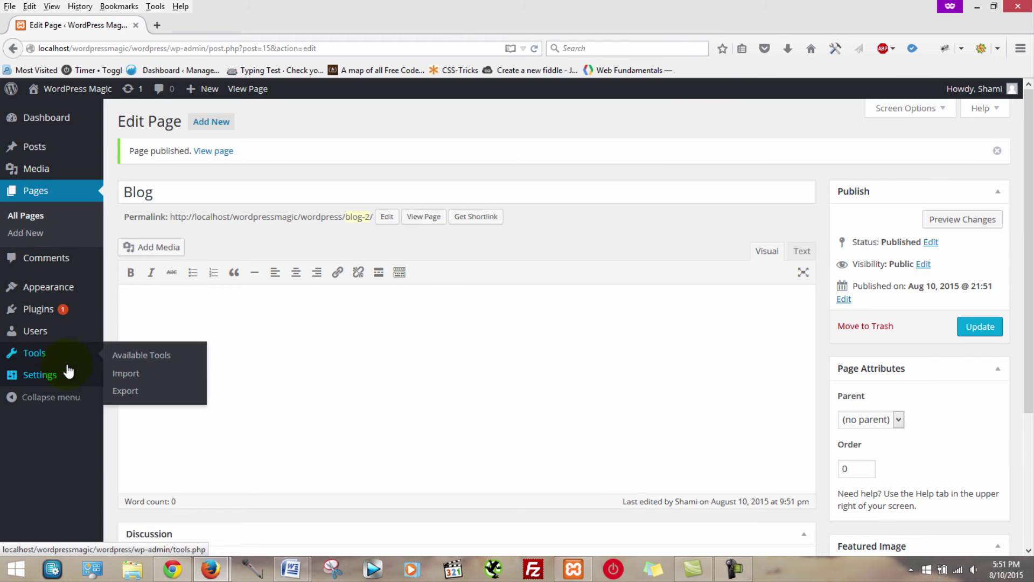
In Settings > Reading, switch Front page displays to 'A static page'.
{"action": "mouse_move", "coordinate": [50, 378]}
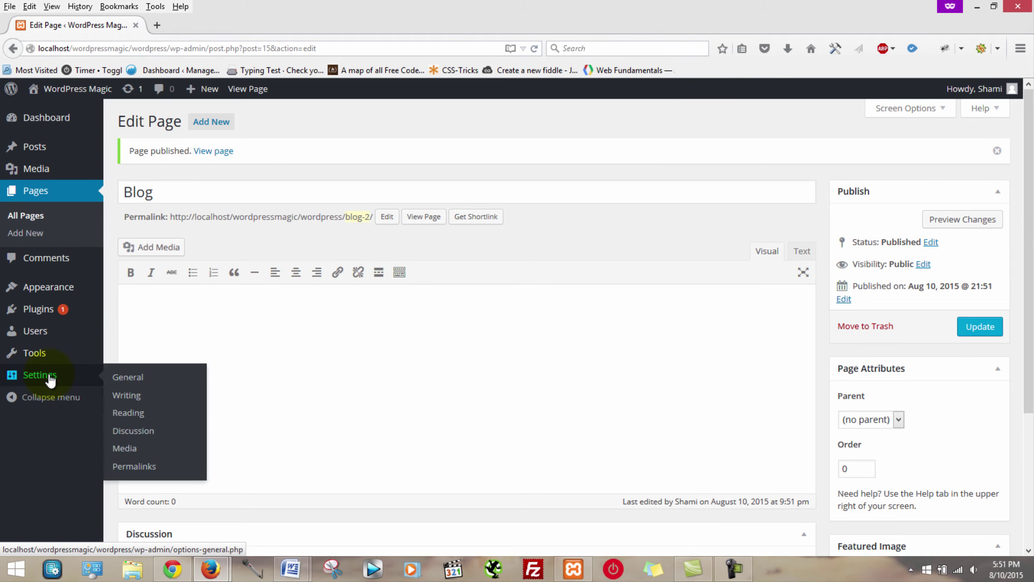
{"action": "left_click", "coordinate": [139, 420]}
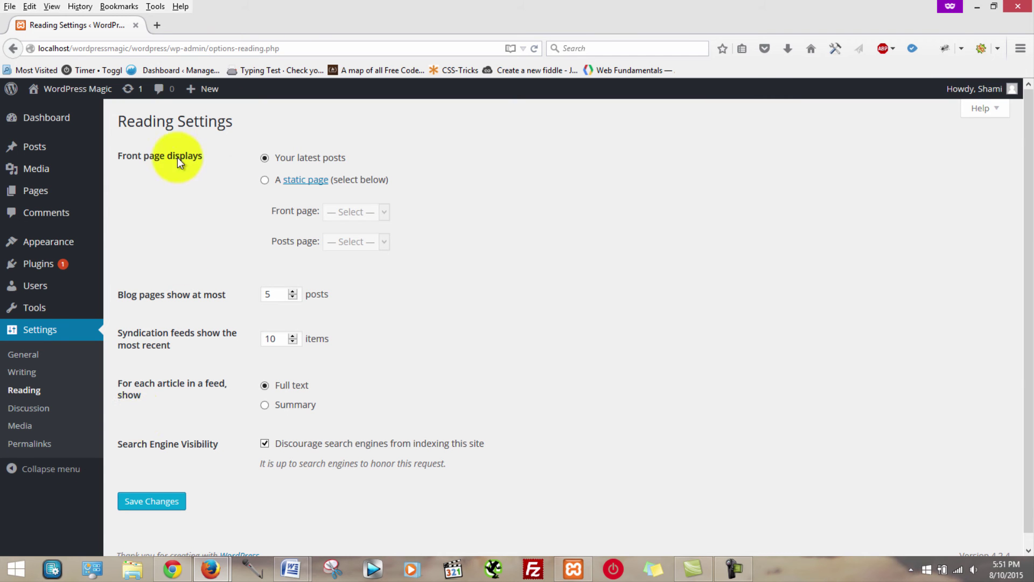
{"action": "mouse_move", "coordinate": [117, 154]}
{"action": "left_mouse_down"}
{"action": "mouse_move", "coordinate": [396, 161]}
{"action": "mouse_move", "coordinate": [125, 159]}
{"action": "left_mouse_up"}
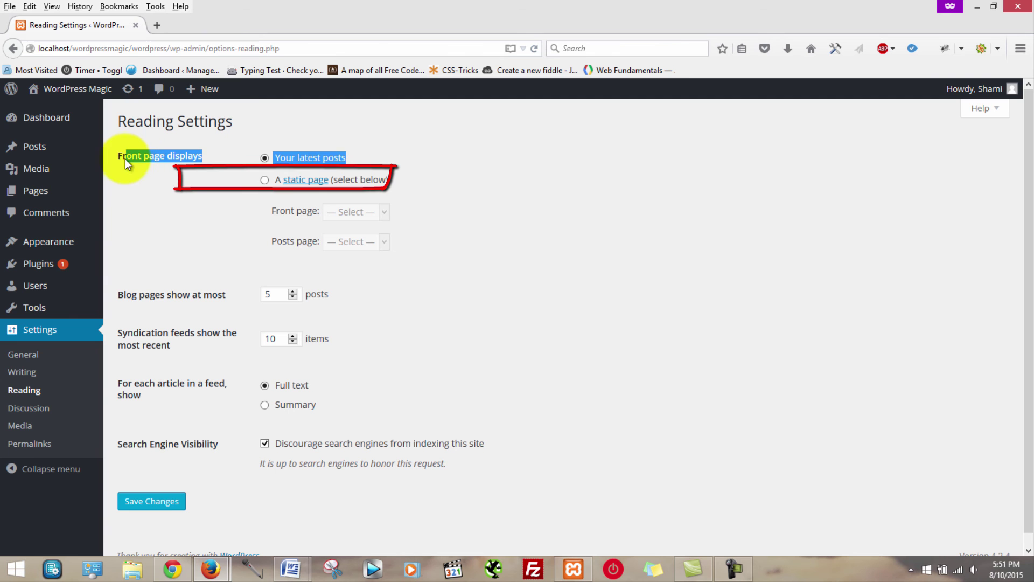
{"action": "left_click", "coordinate": [459, 158]}
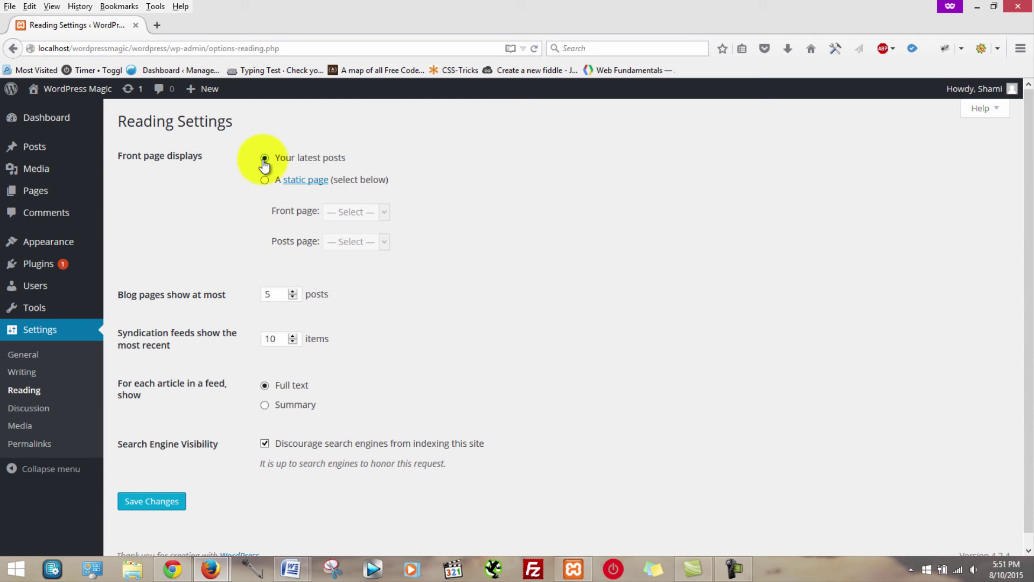
{"action": "left_click", "coordinate": [264, 180]}
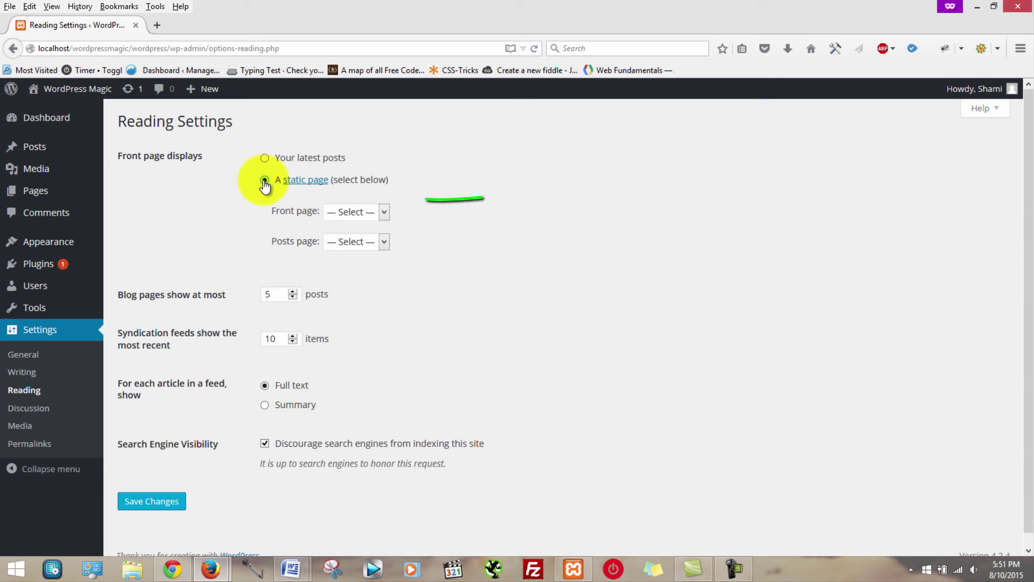
Set Front page to Home, Posts page to Blog, 10 posts per blog page, and save.
{"action": "left_click", "coordinate": [334, 211]}
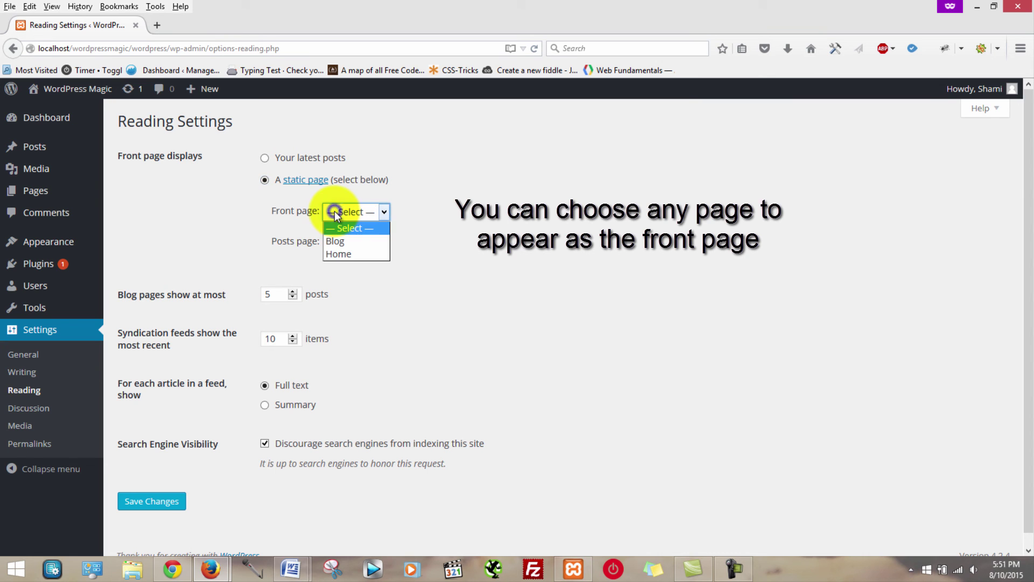
{"action": "left_click", "coordinate": [341, 253]}
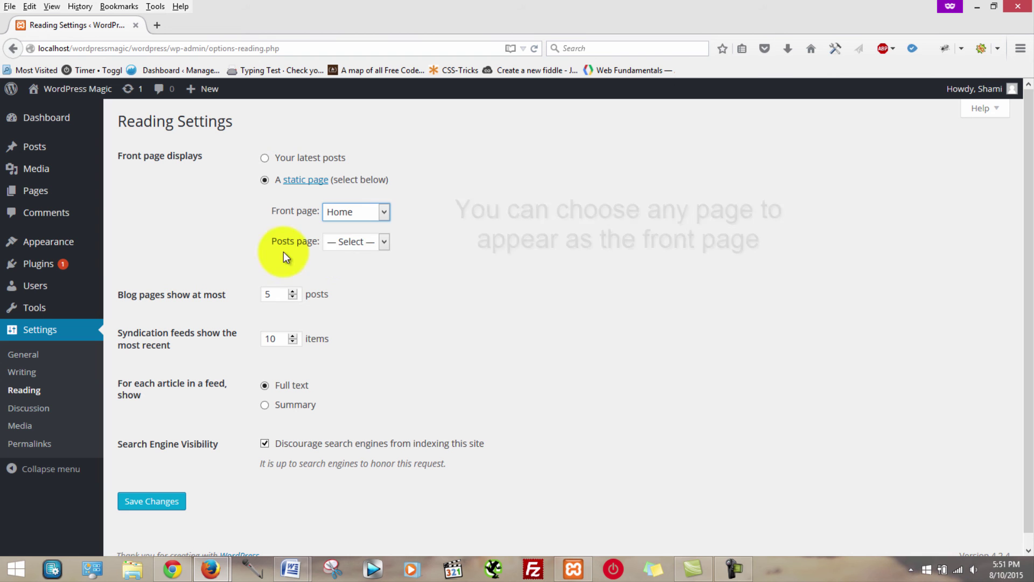
{"action": "left_click", "coordinate": [353, 245]}
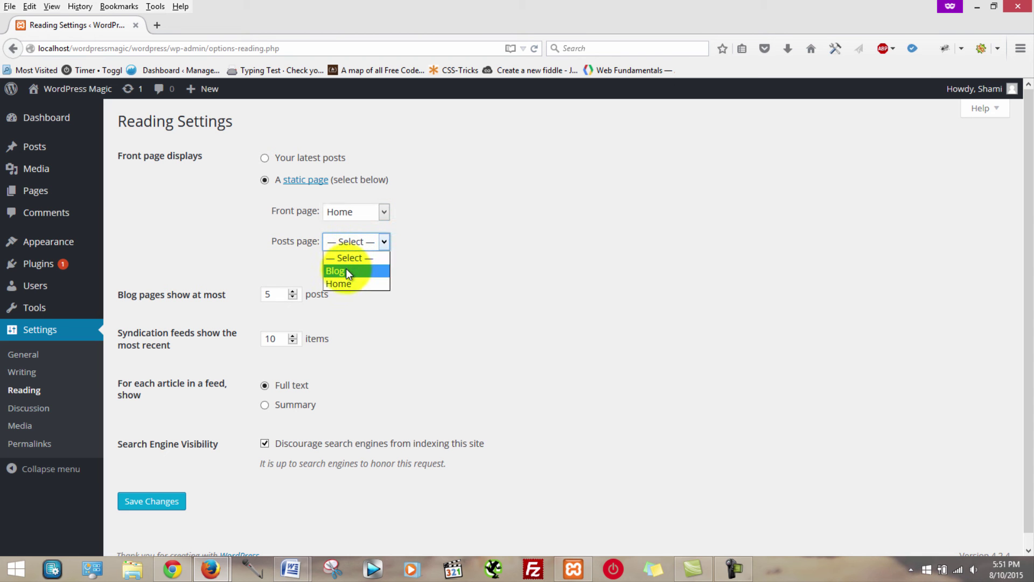
{"action": "left_click", "coordinate": [346, 268]}
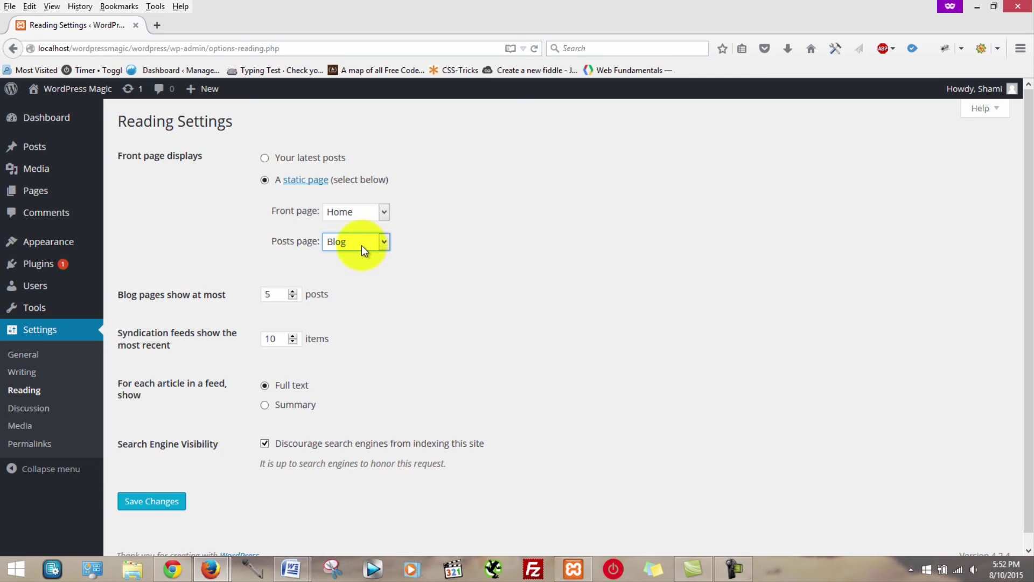
{"action": "left_click", "coordinate": [292, 291]}
{"action": "left_click", "coordinate": [292, 292]}
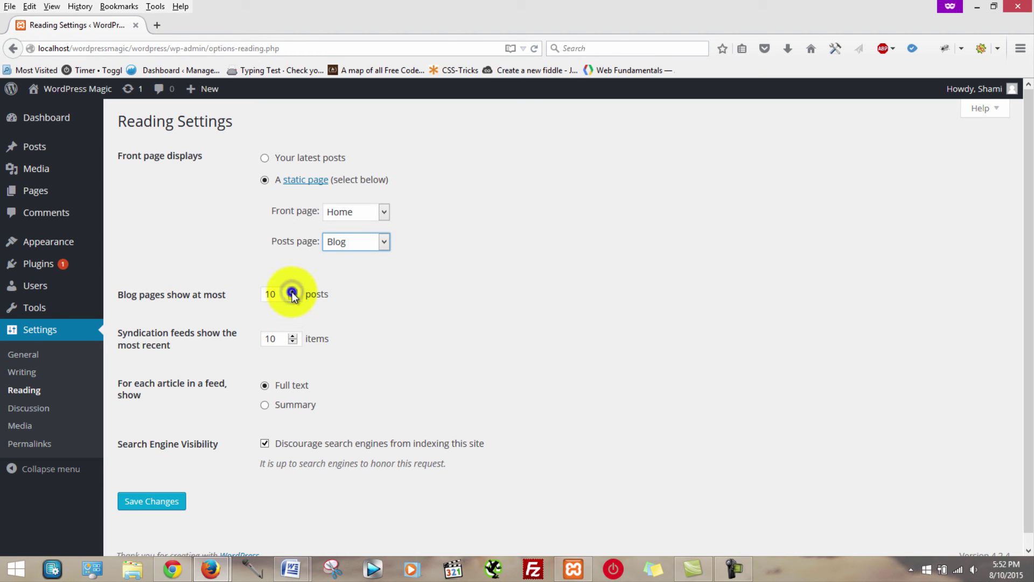
{"action": "left_click", "coordinate": [293, 297]}
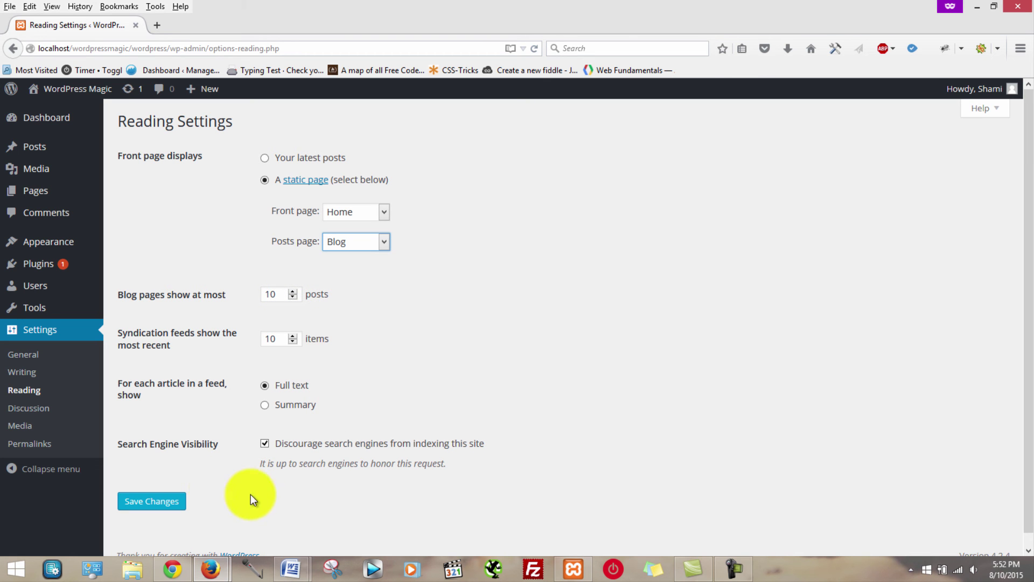
{"action": "left_click", "coordinate": [158, 502]}
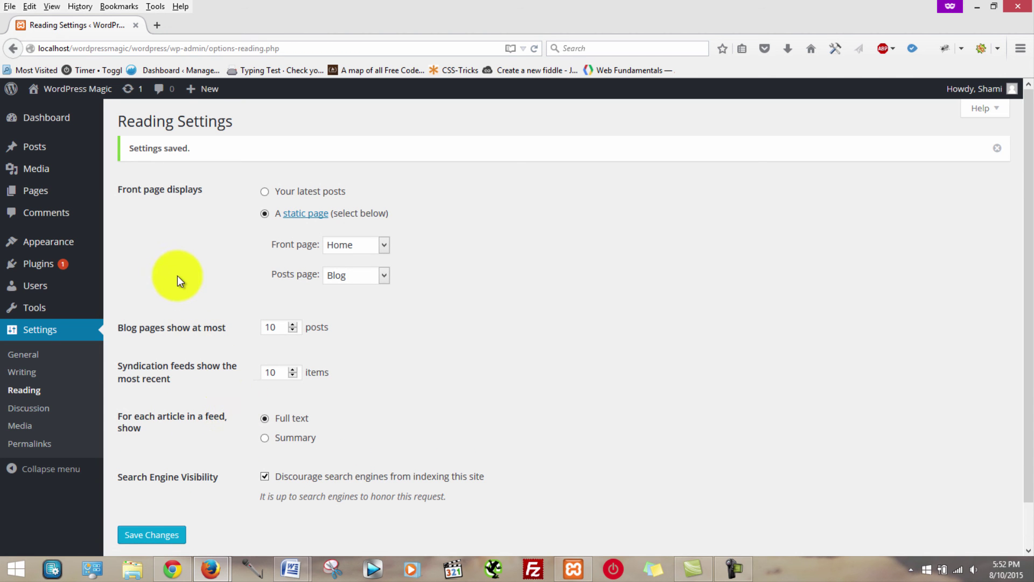
Visit the live site and confirm it opens on the Home page.
{"action": "left_click", "coordinate": [86, 109]}
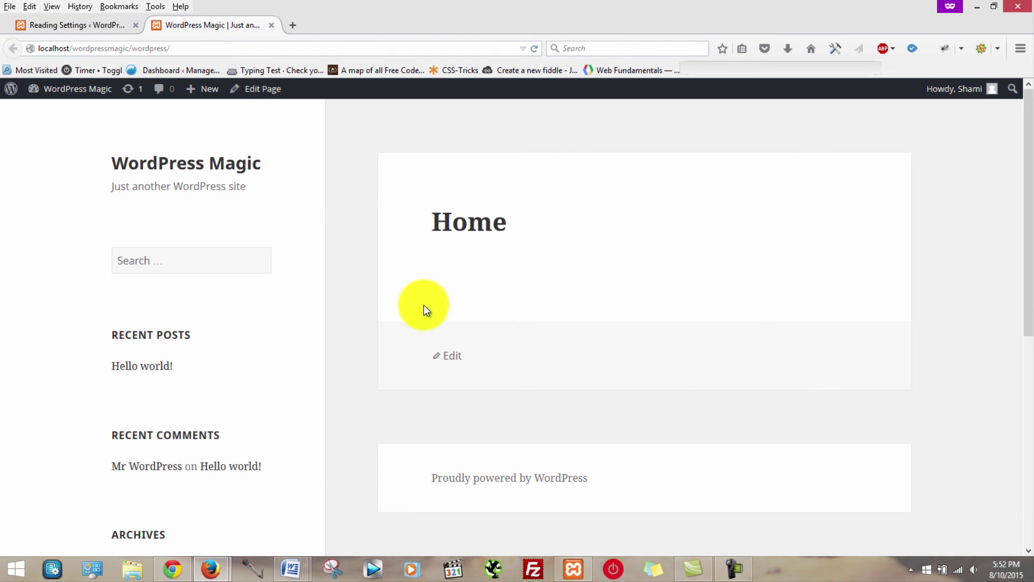
{"action": "left_click_drag", "start_coordinate": [434, 221], "coordinate": [508, 219]}
{"action": "left_click", "coordinate": [516, 222]}
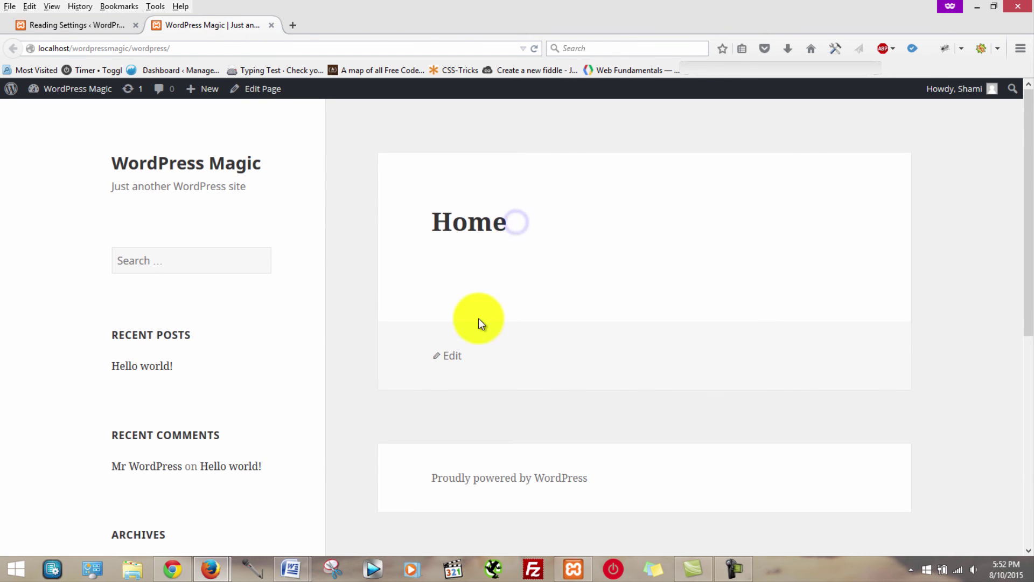
{"action": "scroll", "coordinate": [477, 339], "scroll_direction": "down", "scroll_amount": 5}
{"action": "scroll", "coordinate": [474, 388], "scroll_direction": "up", "scroll_amount": 5}
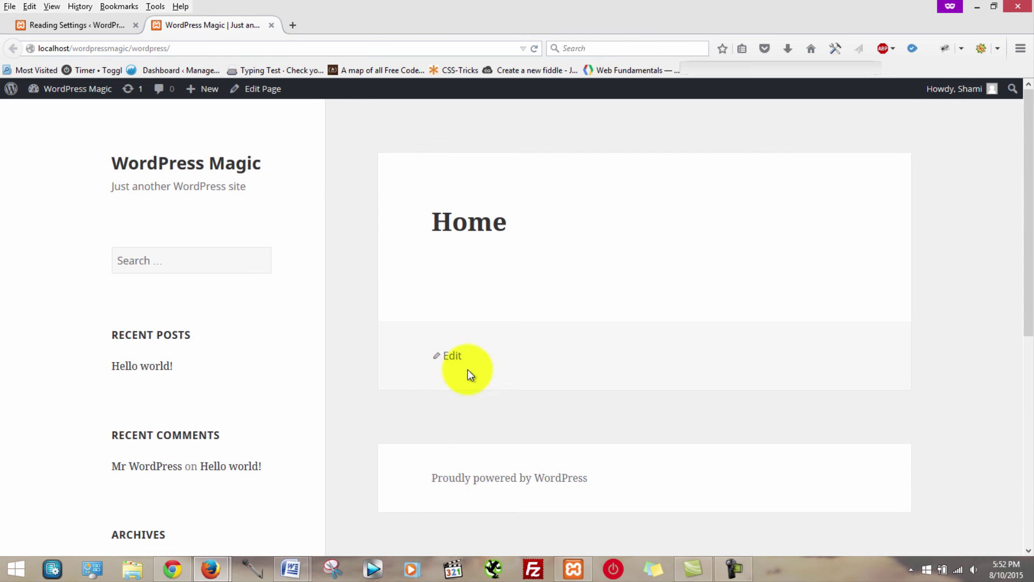
Open the Home page editor and preview, then return to the admin Dashboard.
{"action": "middle_click", "coordinate": [456, 355]}
{"action": "left_click", "coordinate": [213, 28]}
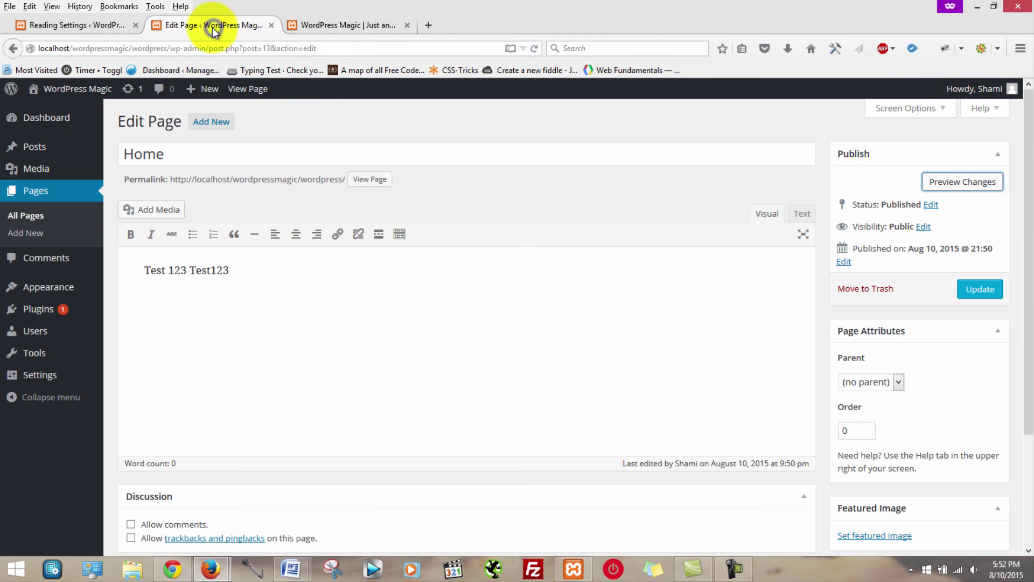
{"action": "left_click", "coordinate": [100, 26]}
{"action": "left_click", "coordinate": [363, 20]}
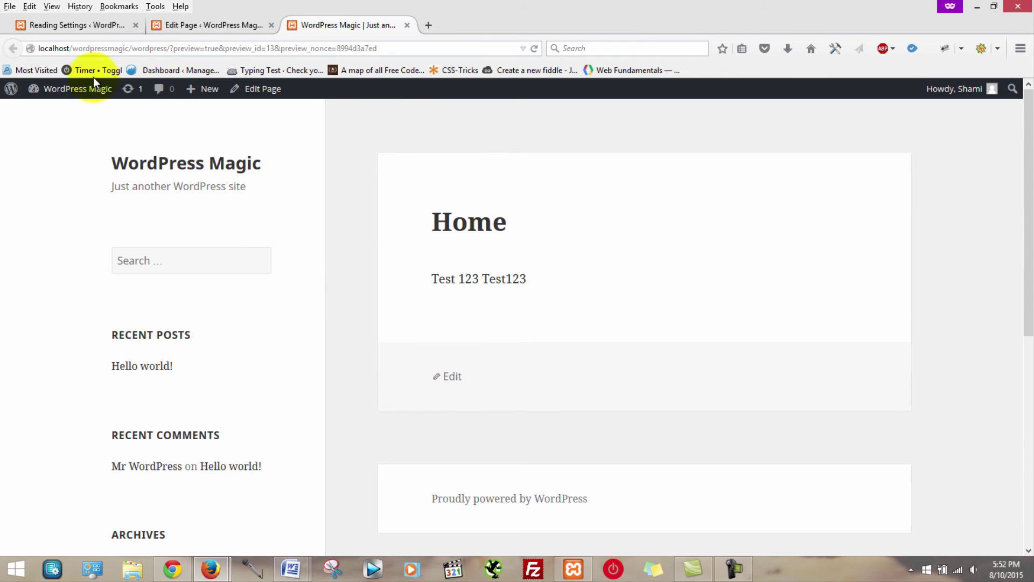
{"action": "mouse_move", "coordinate": [86, 93]}
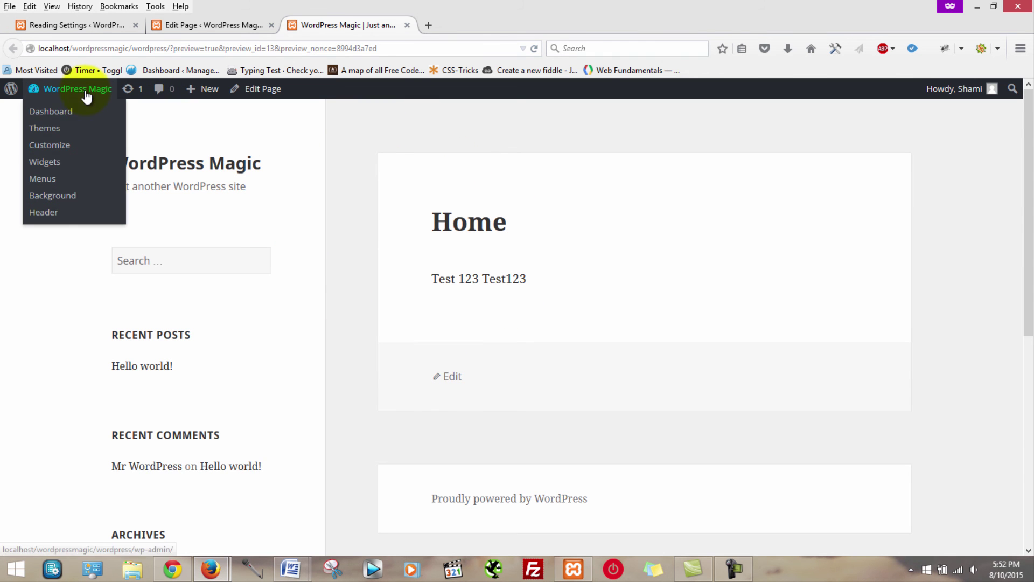
{"action": "left_click", "coordinate": [60, 117]}
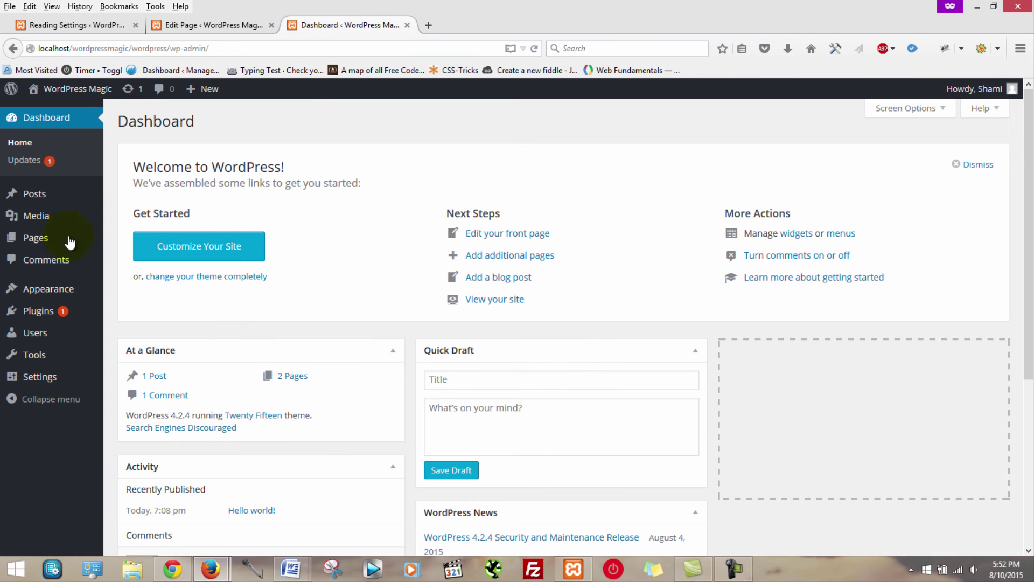
Reopen Settings > Reading and reselect Home as front page and Blog as posts page.
{"action": "left_click", "coordinate": [50, 299]}
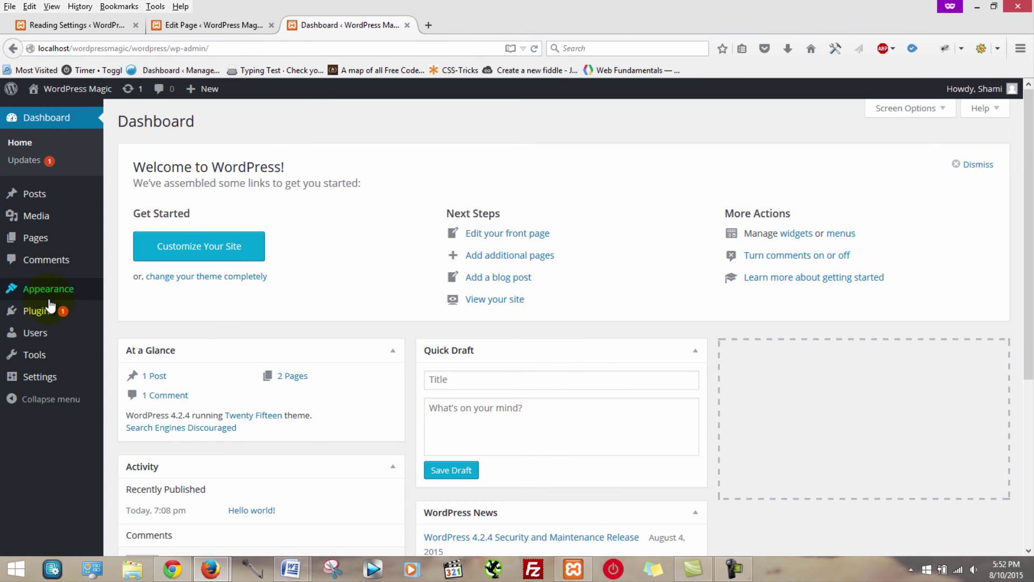
{"action": "mouse_move", "coordinate": [38, 243]}
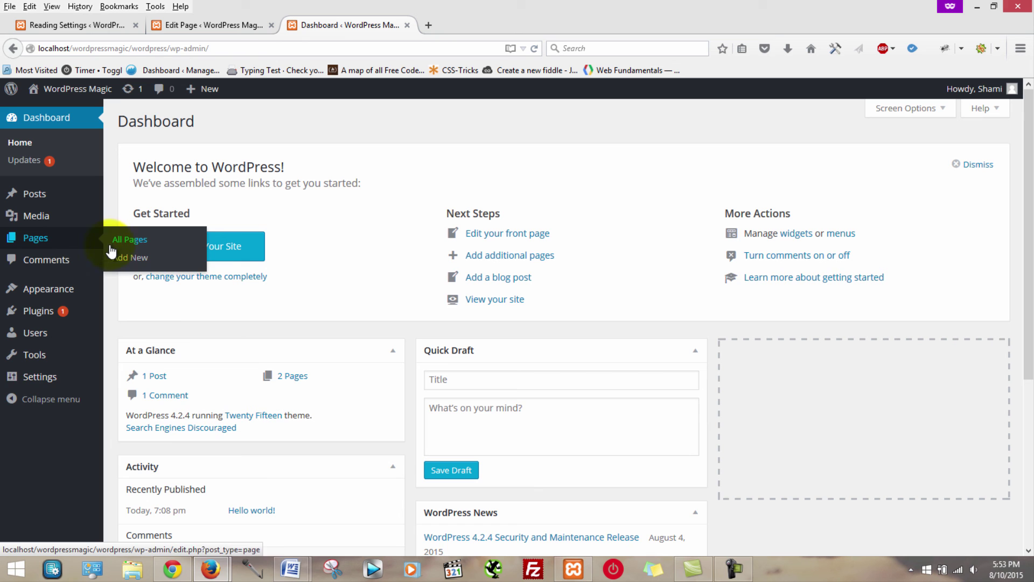
{"action": "mouse_move", "coordinate": [46, 380]}
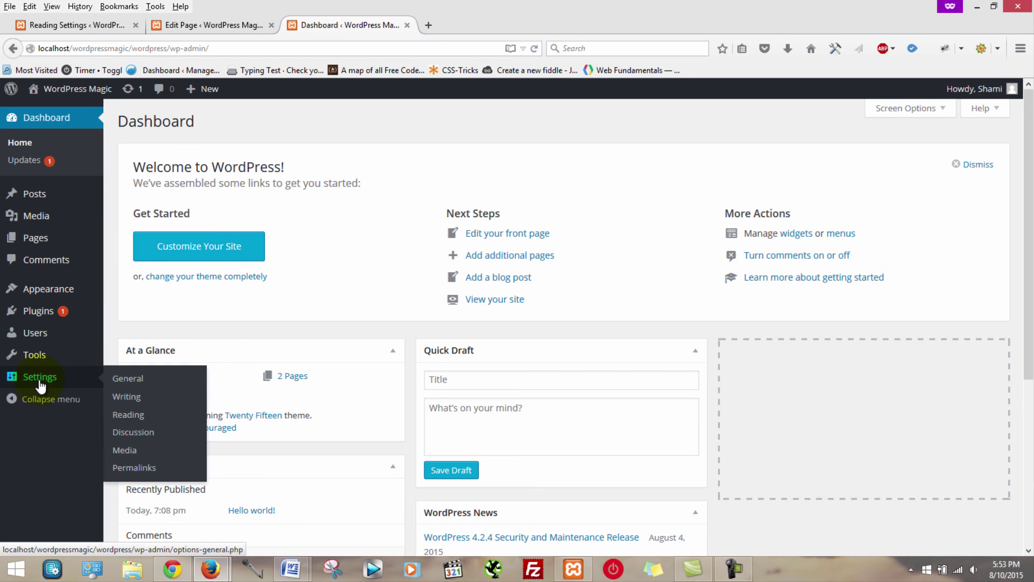
{"action": "left_click", "coordinate": [130, 419]}
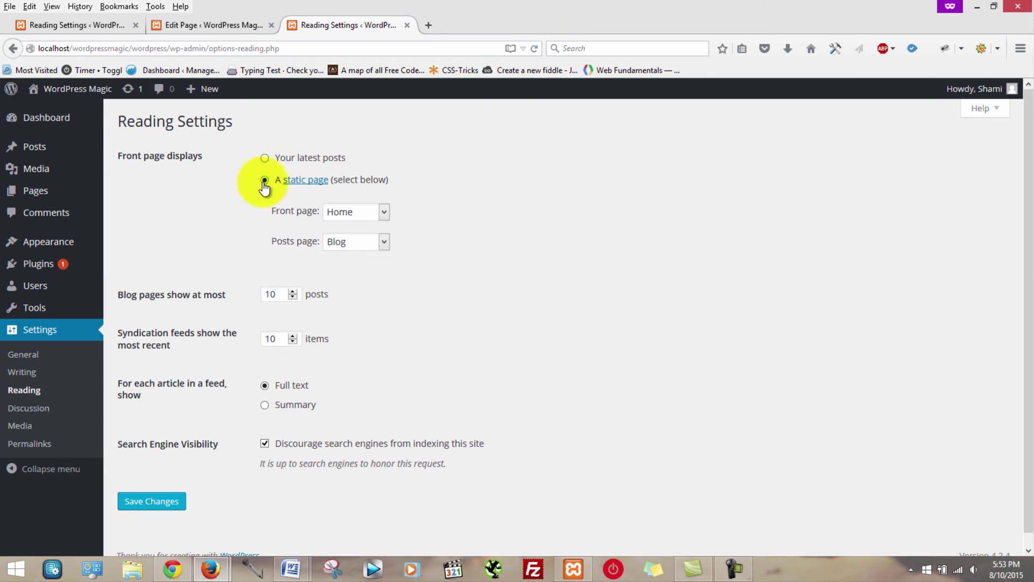
{"action": "left_click", "coordinate": [320, 213]}
{"action": "left_click", "coordinate": [338, 252]}
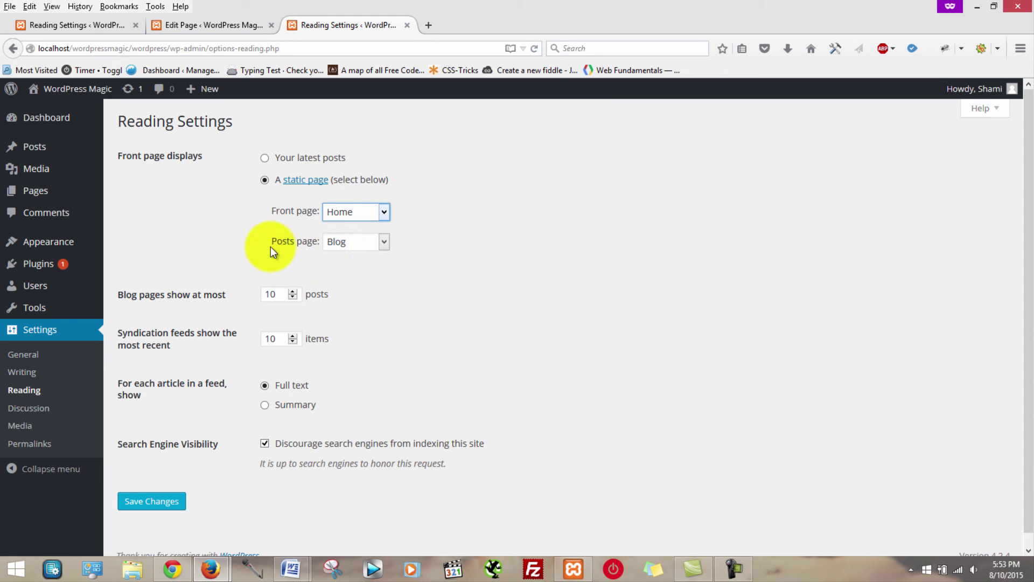
{"action": "left_click", "coordinate": [351, 244]}
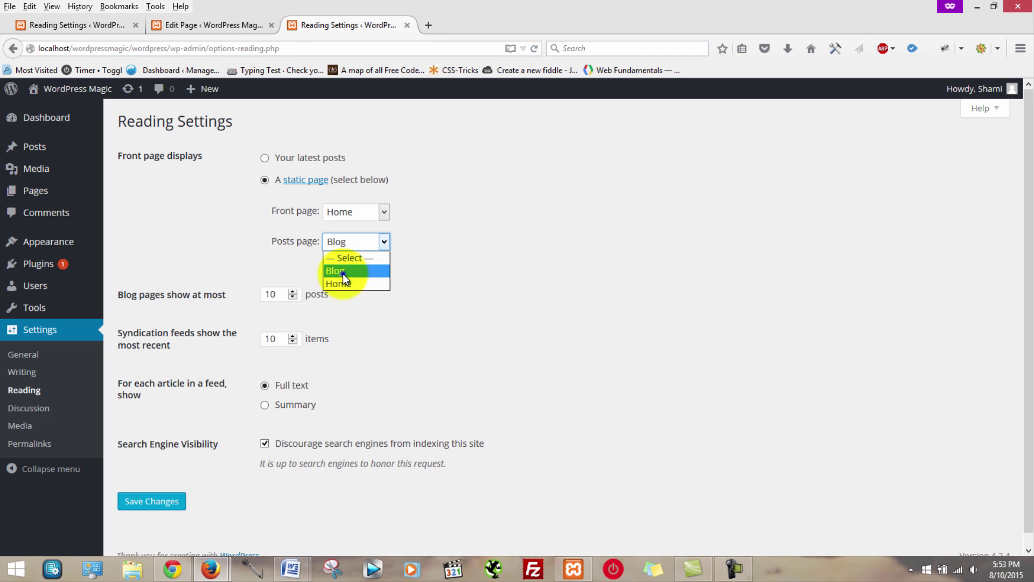
{"action": "left_click", "coordinate": [342, 273]}
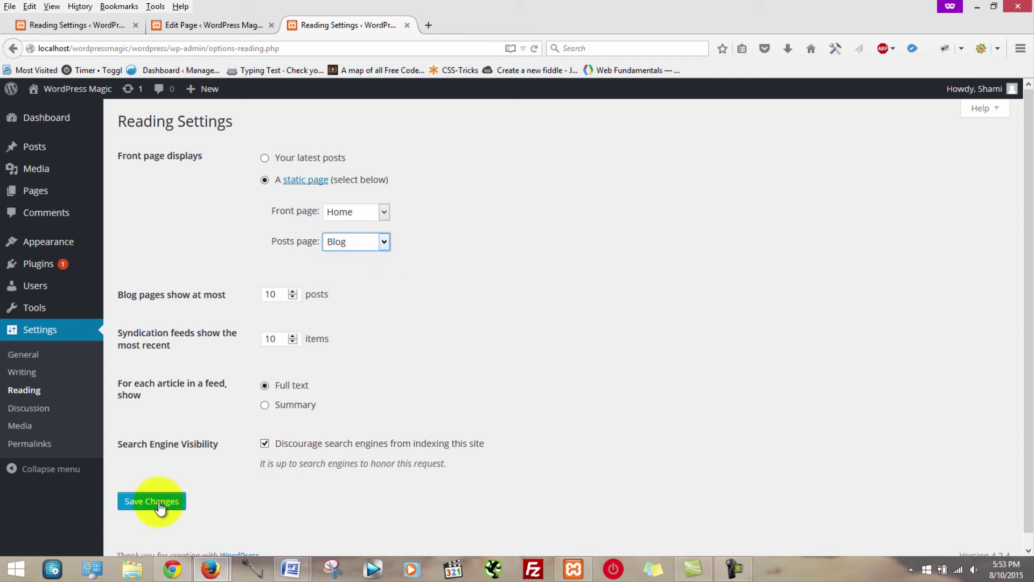